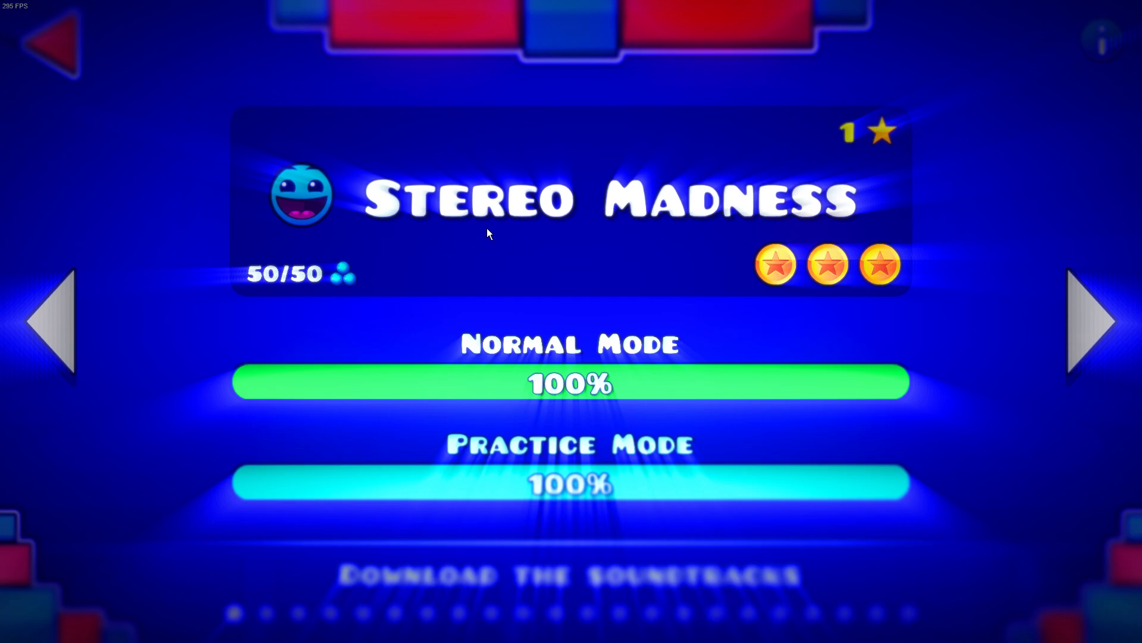
- Start Stereo Madness and jump the opening spikes, pillars and first raised block
left_click(516, 240)
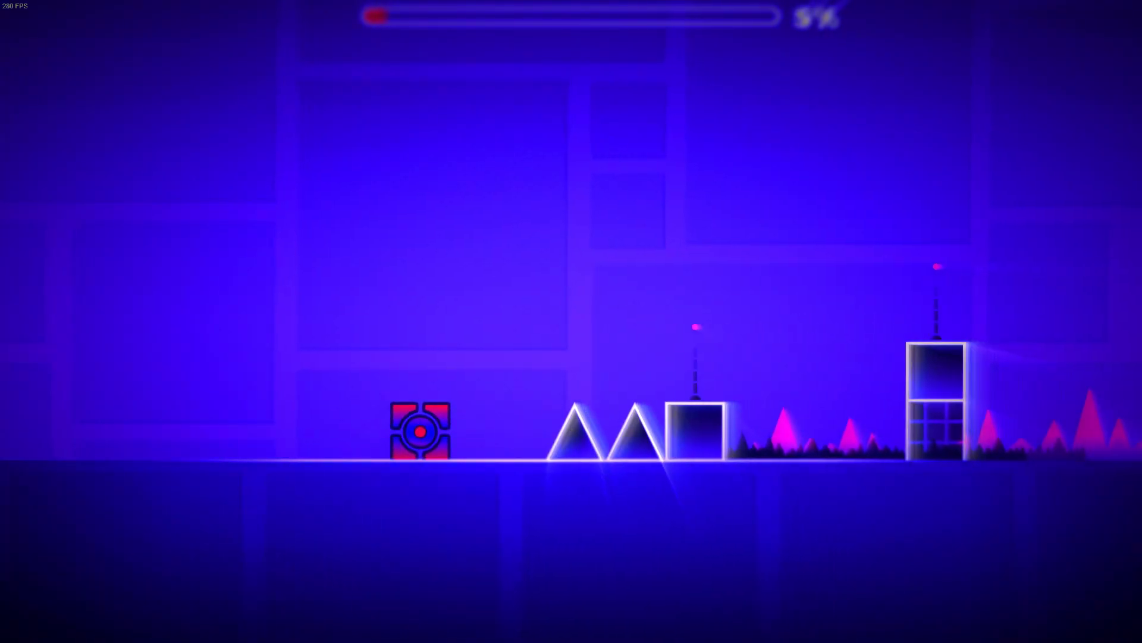
key("space")
key("space")
key("space")
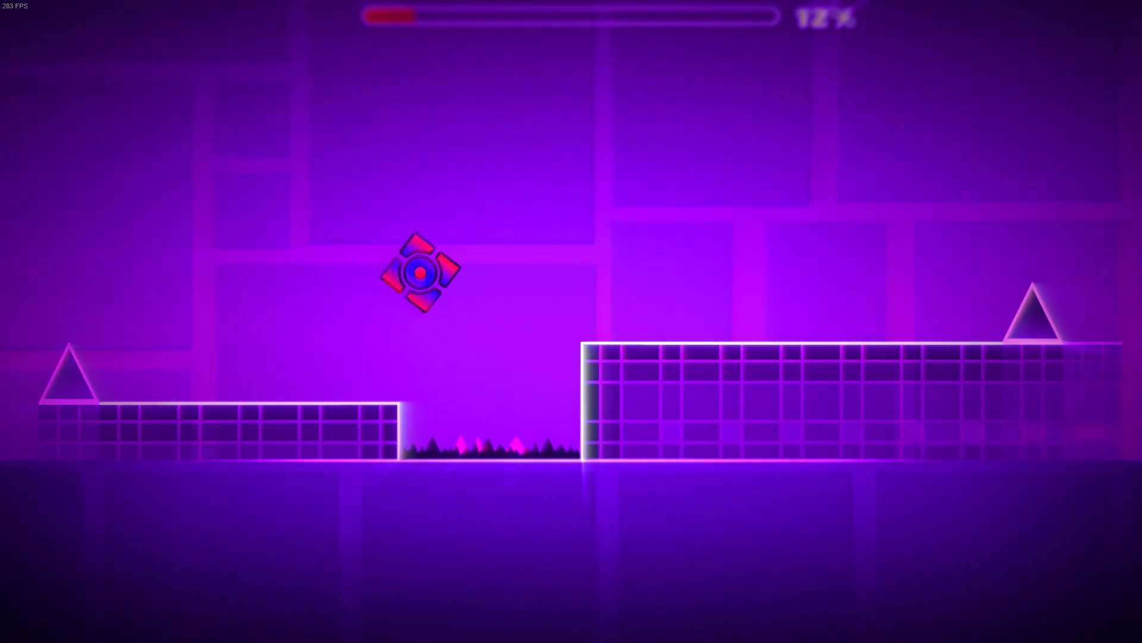
key("space")
- Hop across the floating platforms and spiked raised blocks toward the ship portal
key("space")
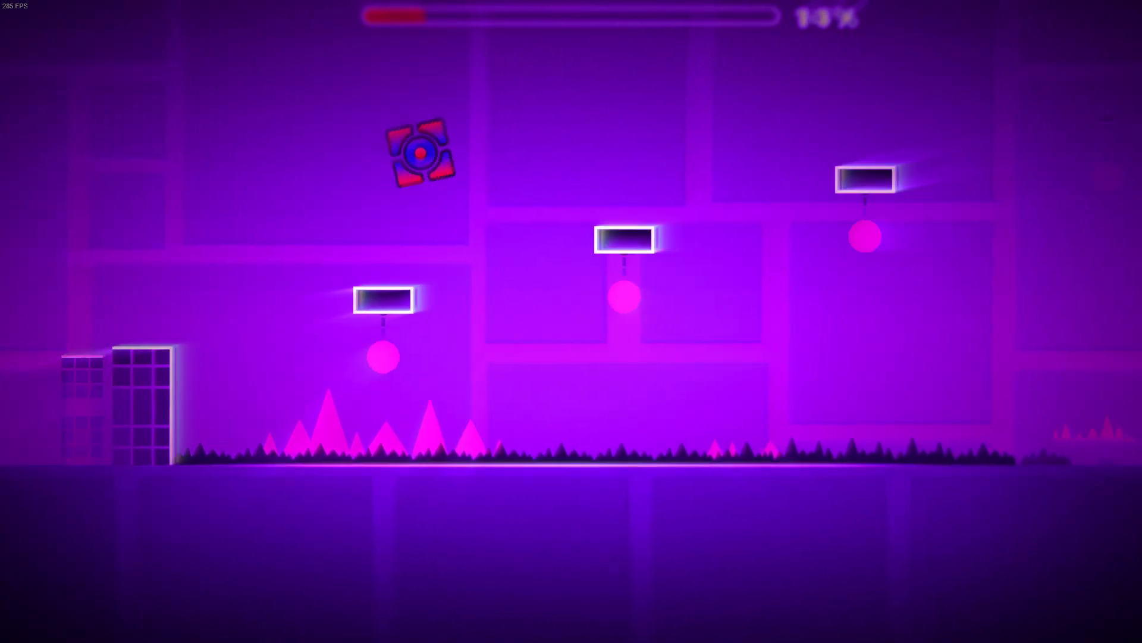
key("space")
key("space")
key("space")
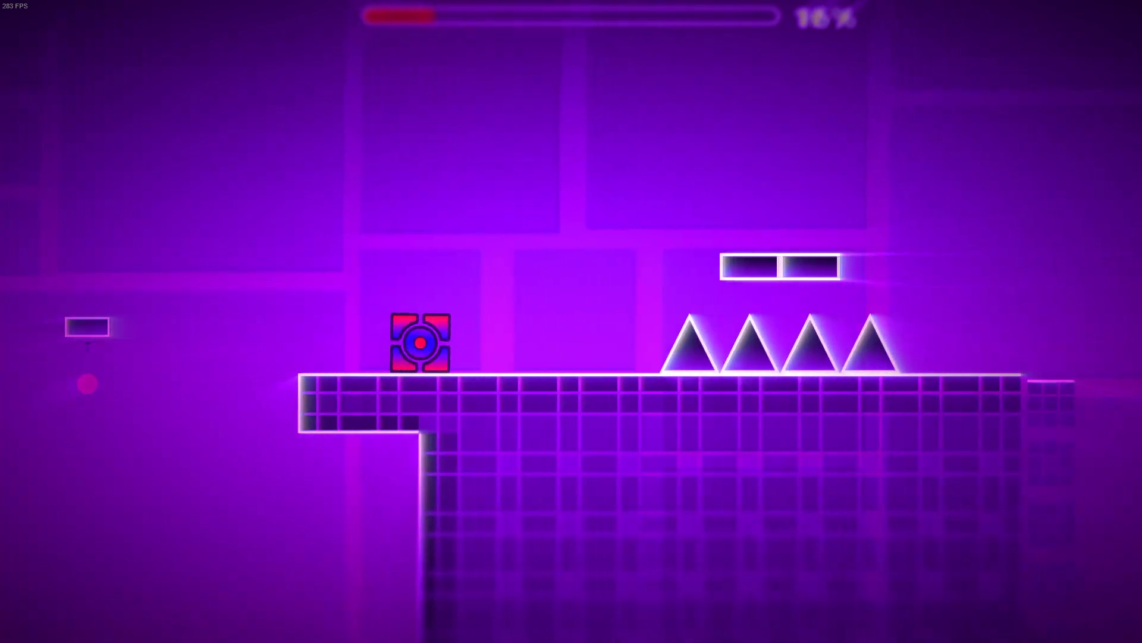
key("space")
key("space")
key("space")
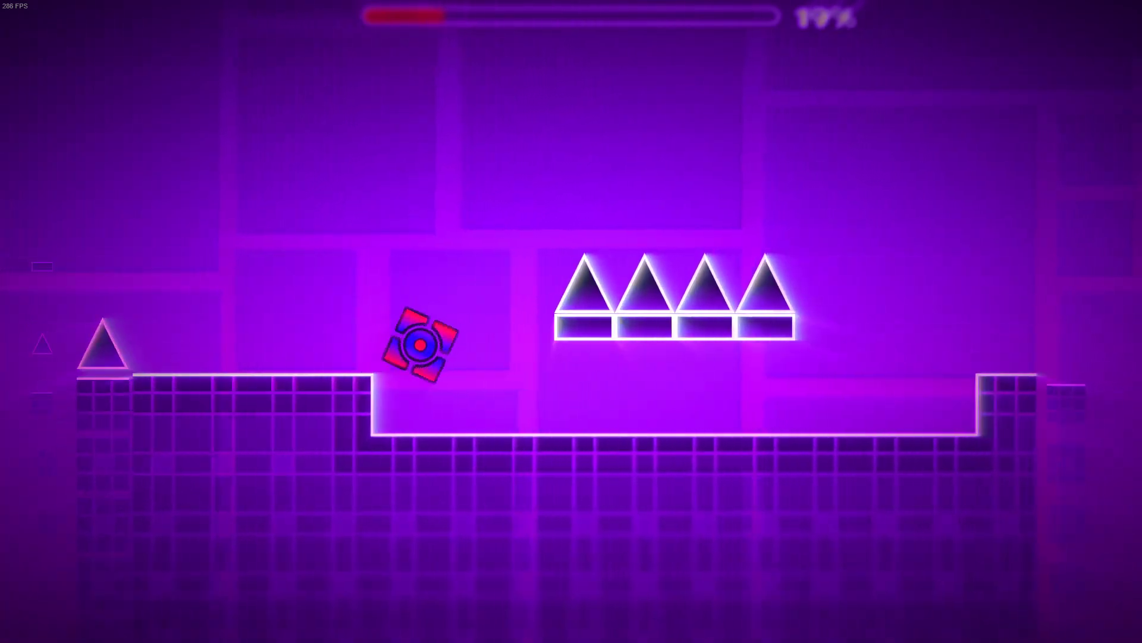
key("space")
key("space")
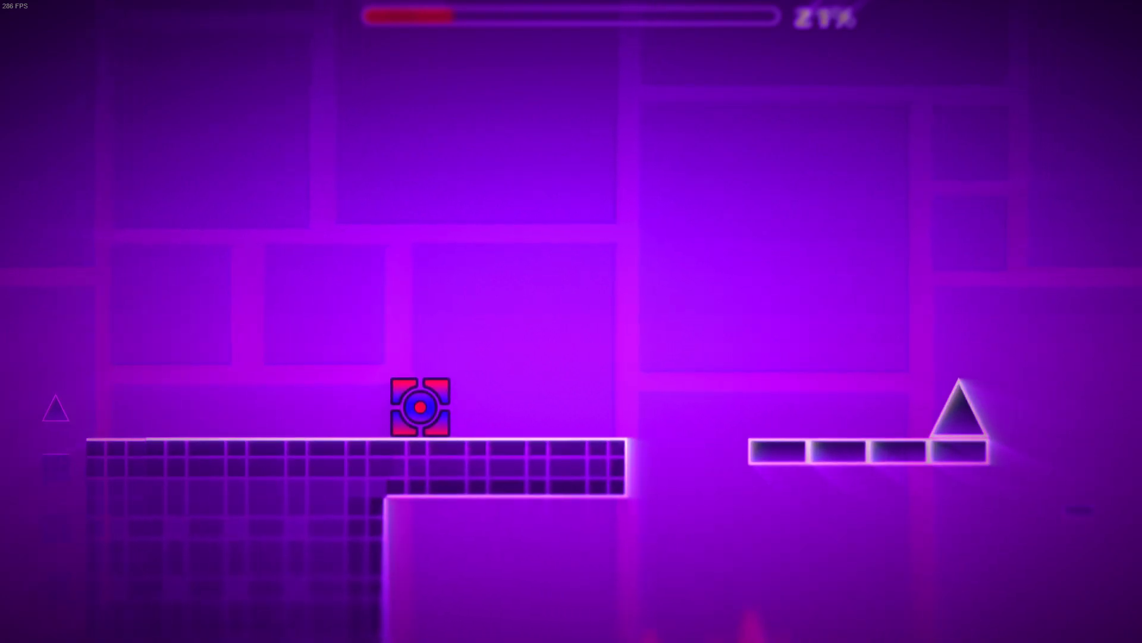
key("space")
key("space")
key("space")
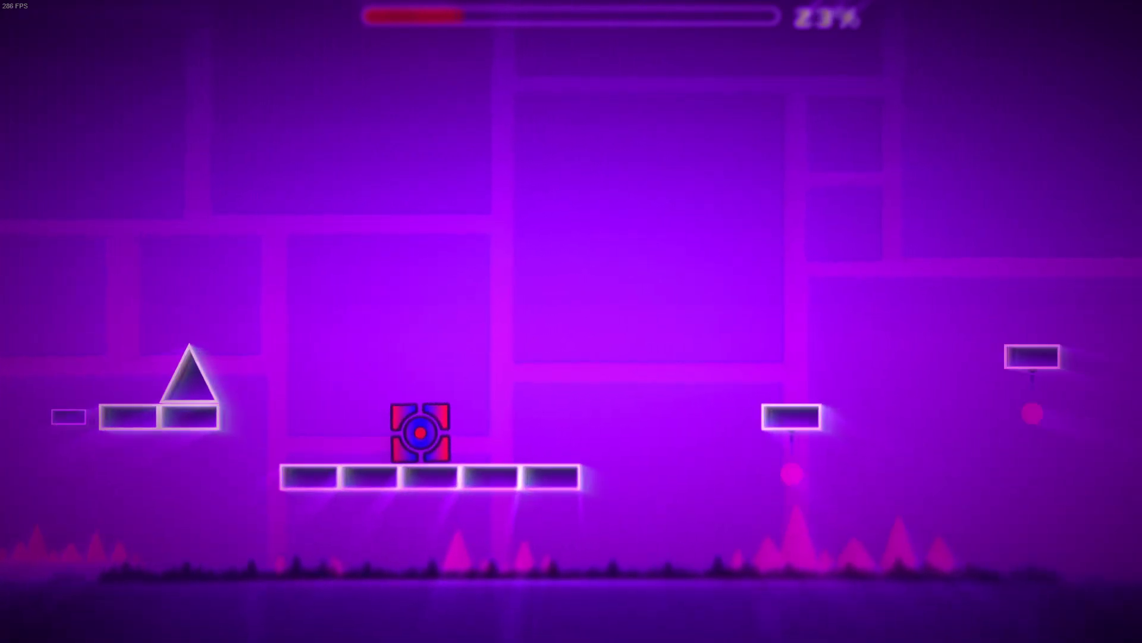
key("space")
key("space")
key("space")
key("space")
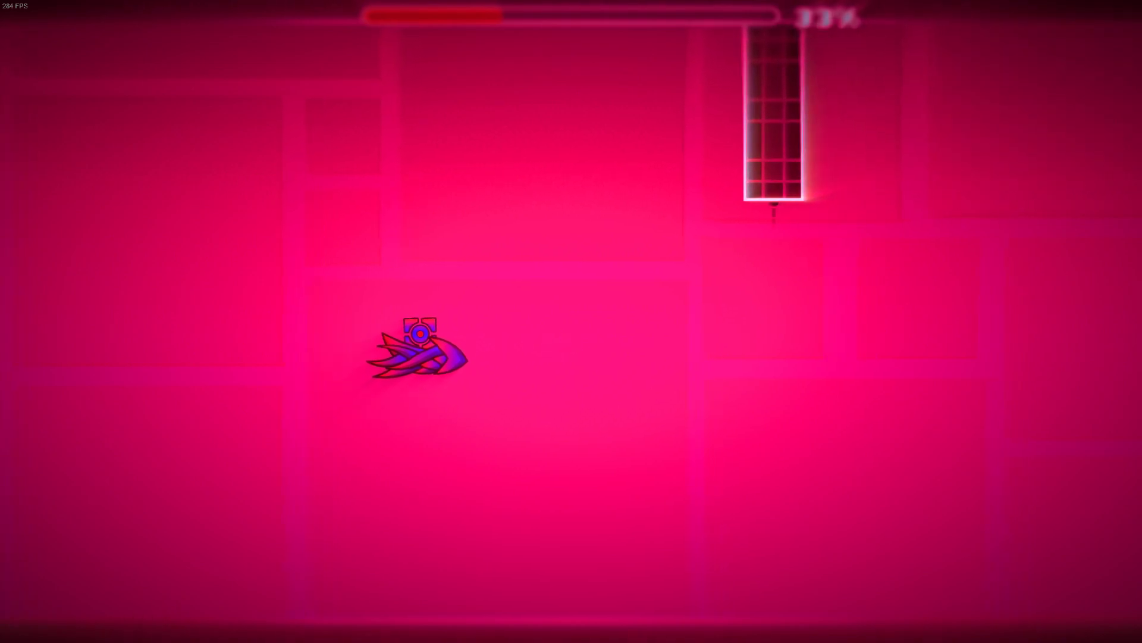
- Fly the ship level through the spike corridor, lifting it clear of the spikes
key("space")
key("space")
key("space")
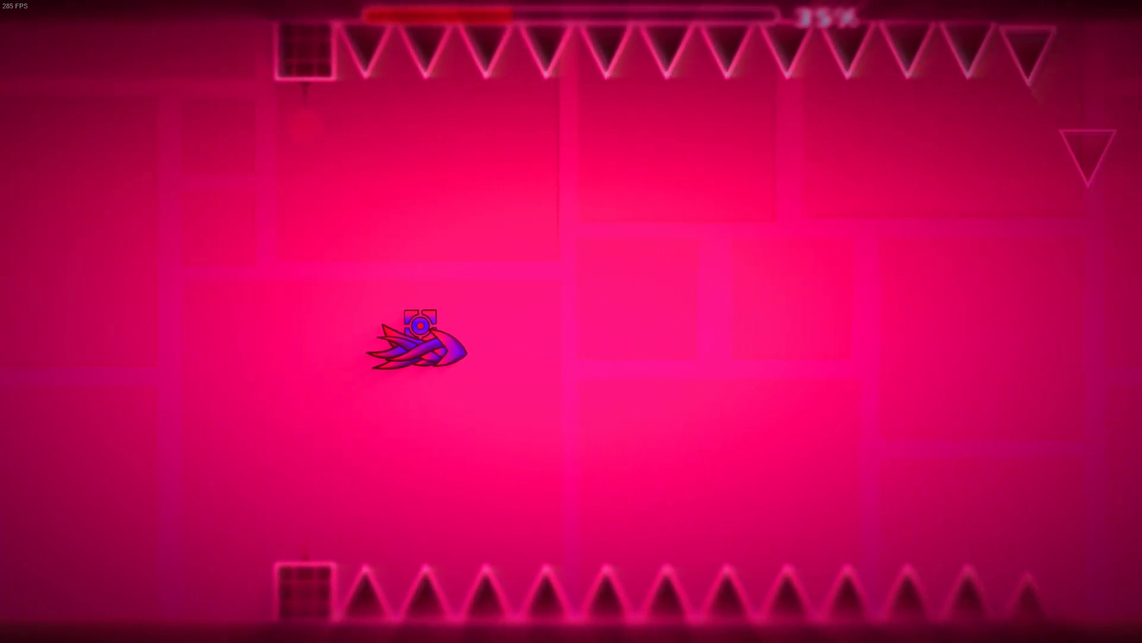
key("space")
key("space")
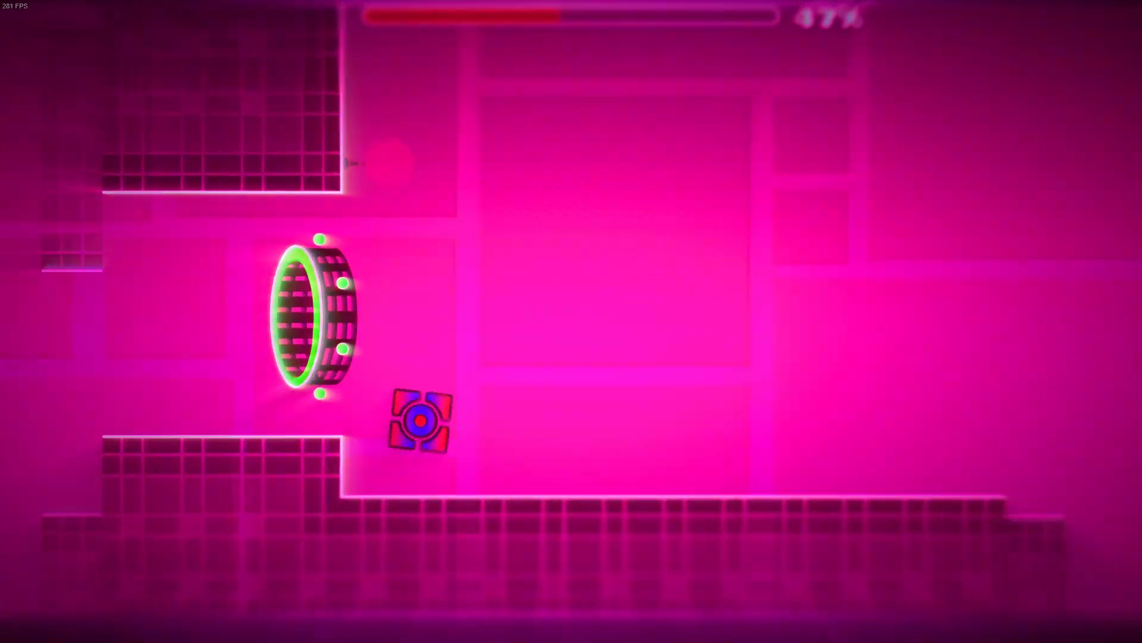
- Jump the cube across the pillars, rising pillars and the platforms beyond
key("space")
key("space")
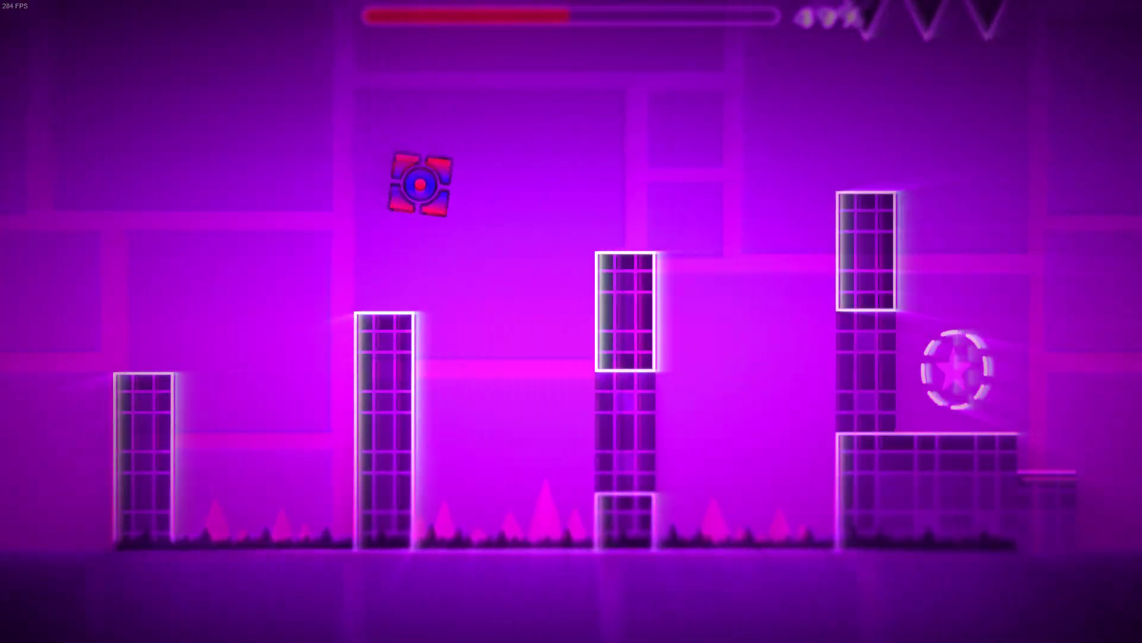
key("space")
key("space")
key("space")
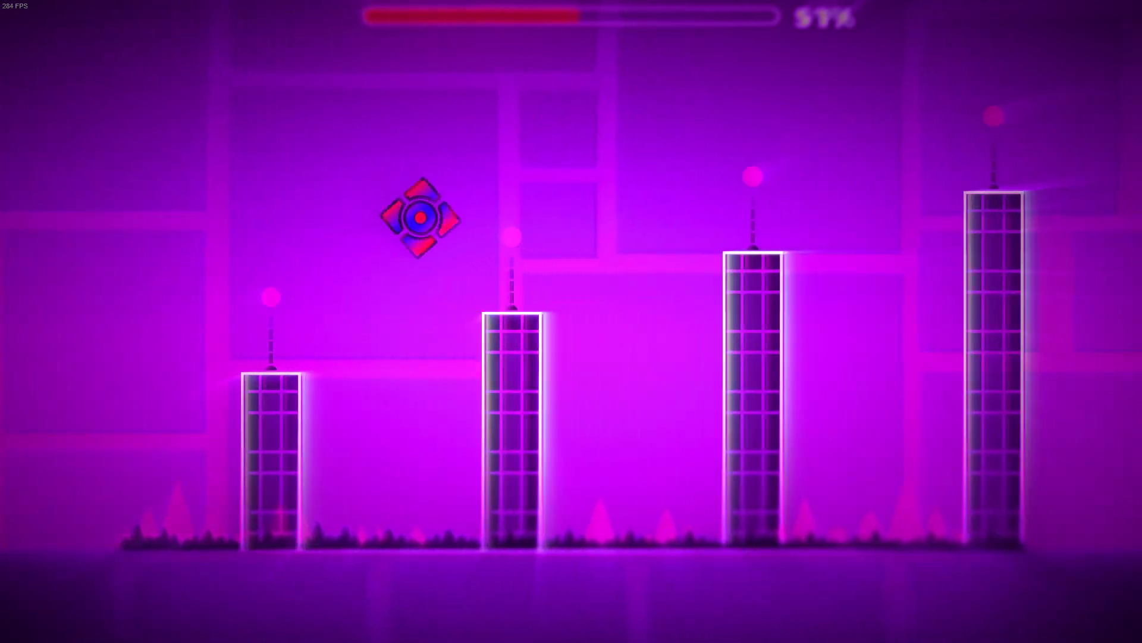
key("space")
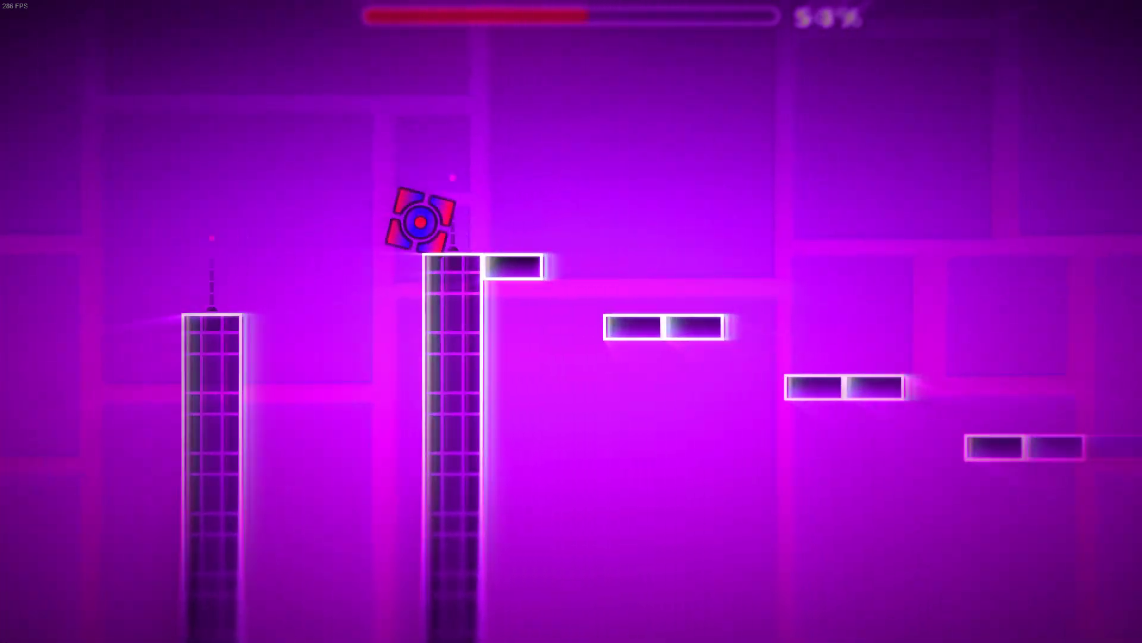
key("space")
key("space")
key("space")
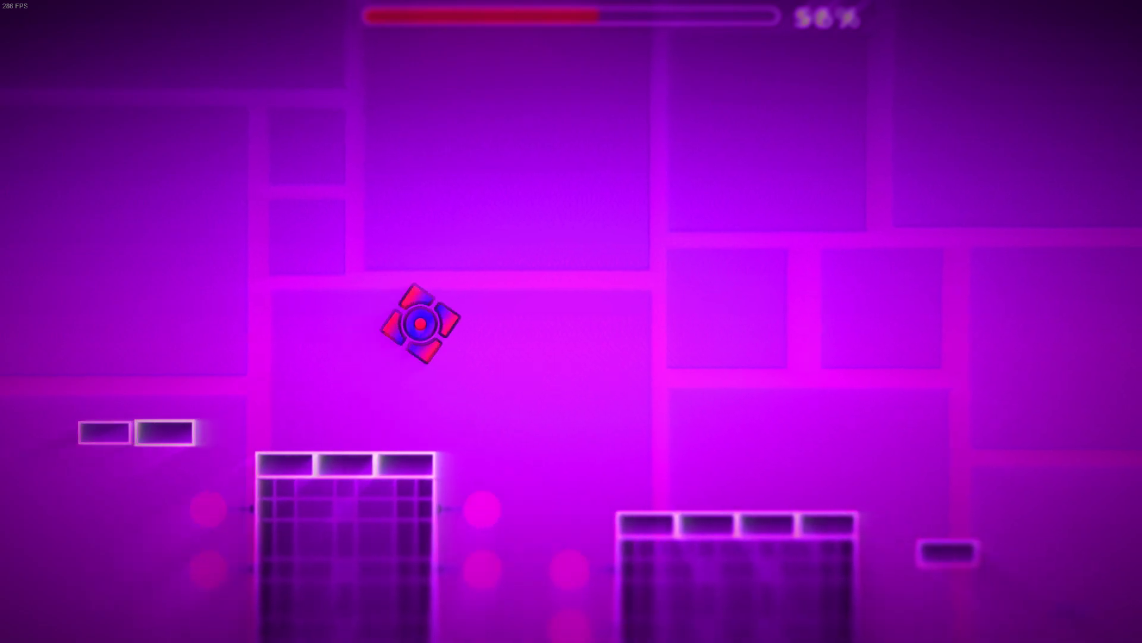
key("space")
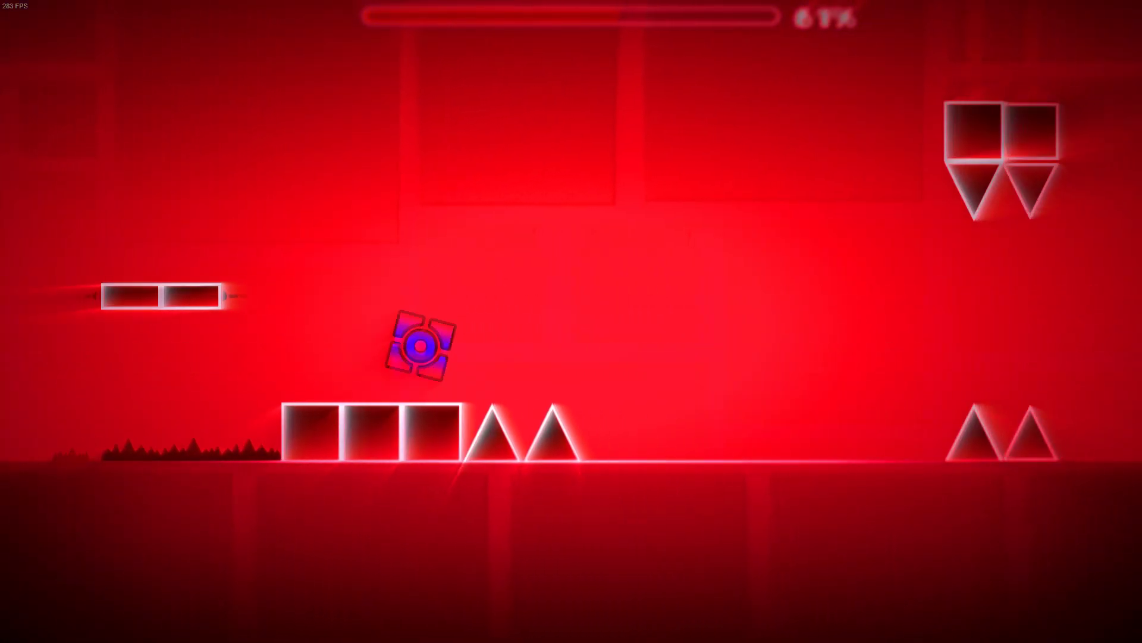
- Clear the red spike sets, block, three pillars and floating platforms, bouncing off the jump orb
key("space")
key("space")
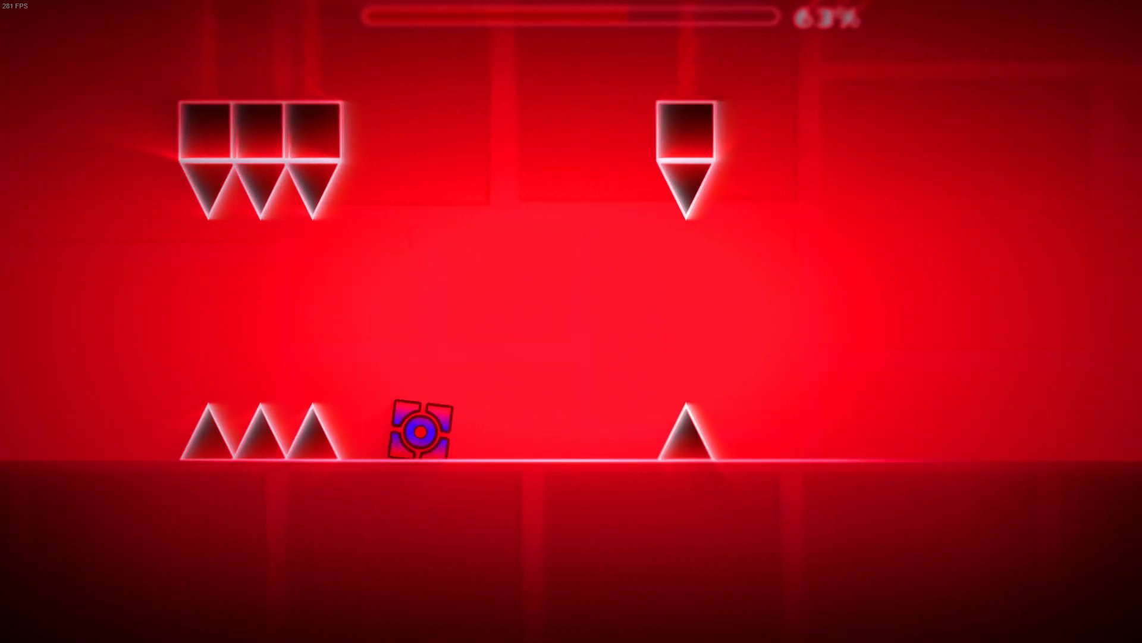
key("space")
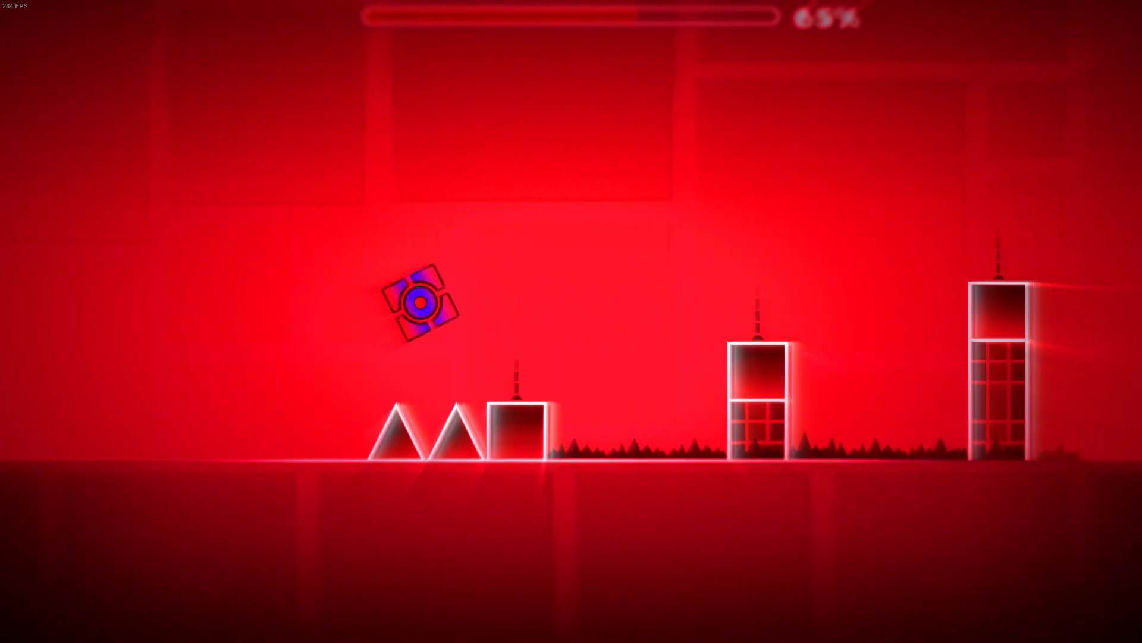
key("space")
key("space")
key("space")
key("space")
key("space")
key("space")
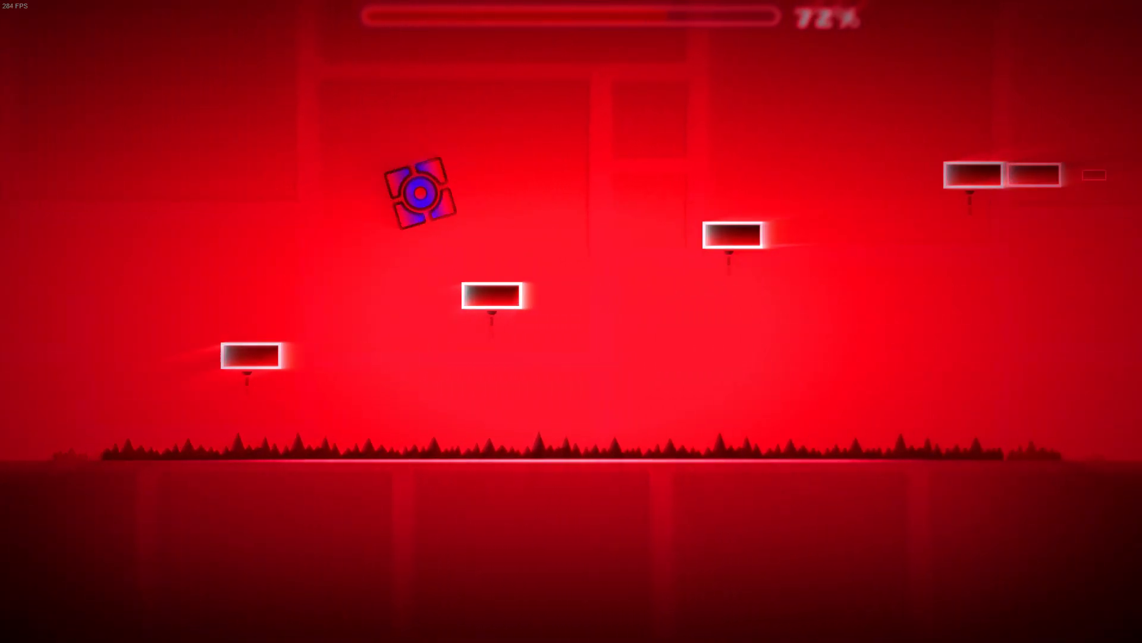
key("space")
key("space")
key("space")
key("space")
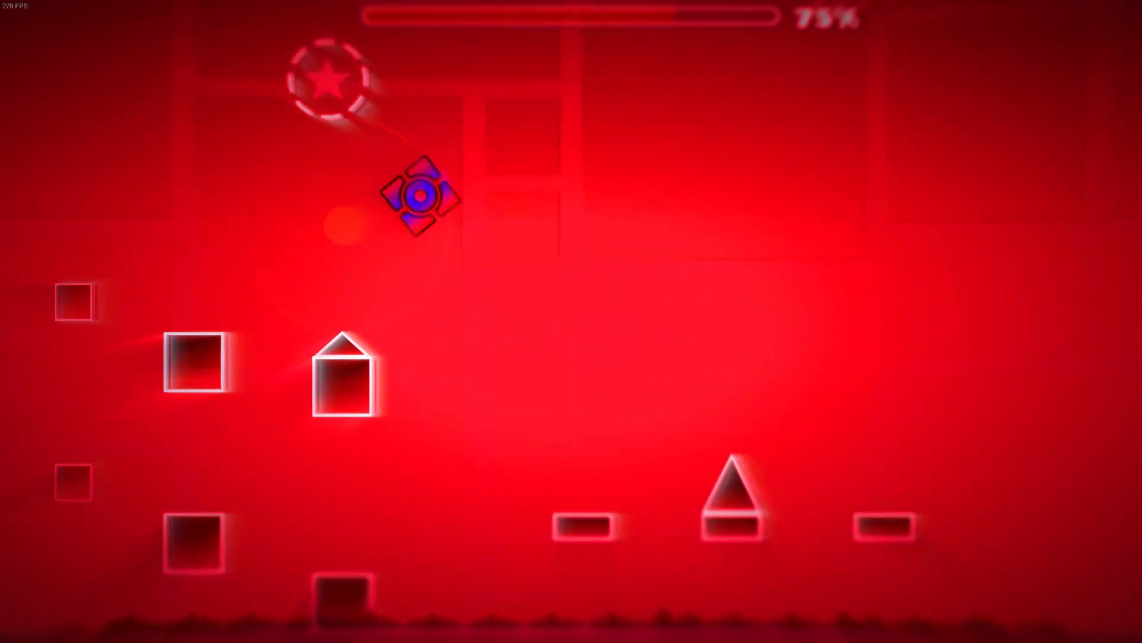
key("space")
key("space")
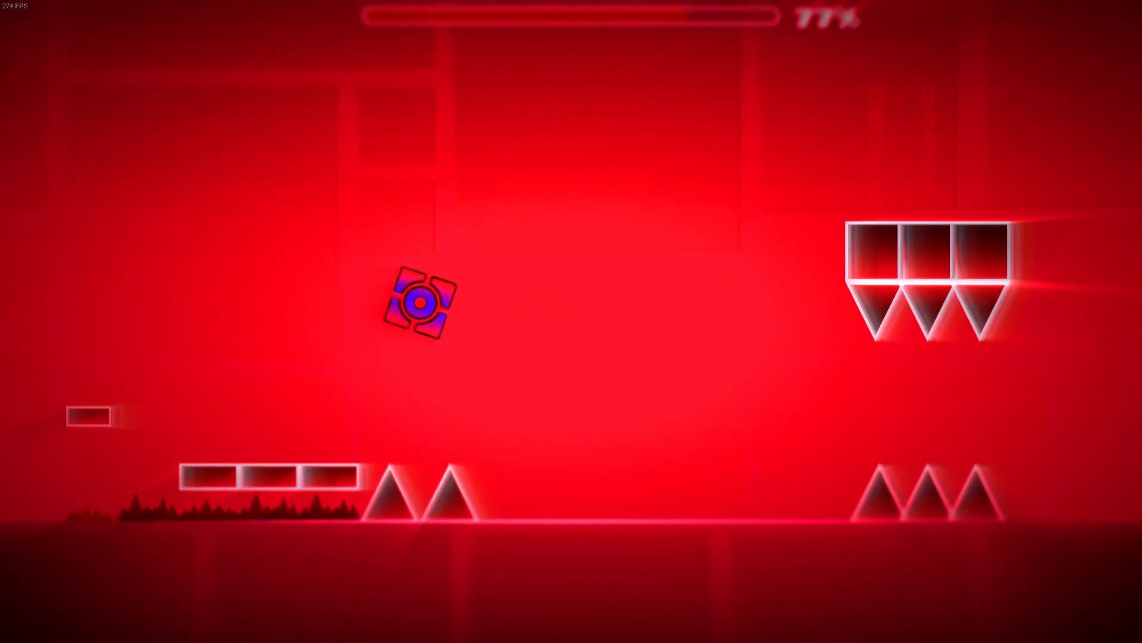
key("space")
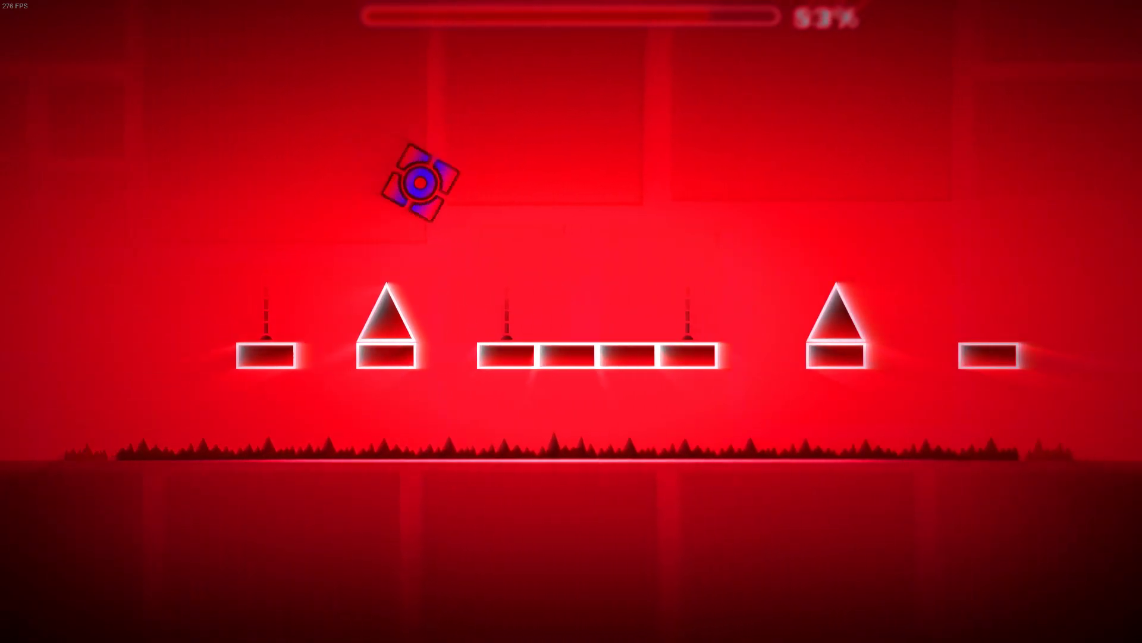
- Cross the last platforms and spikes and enter the ship portal
key("space")
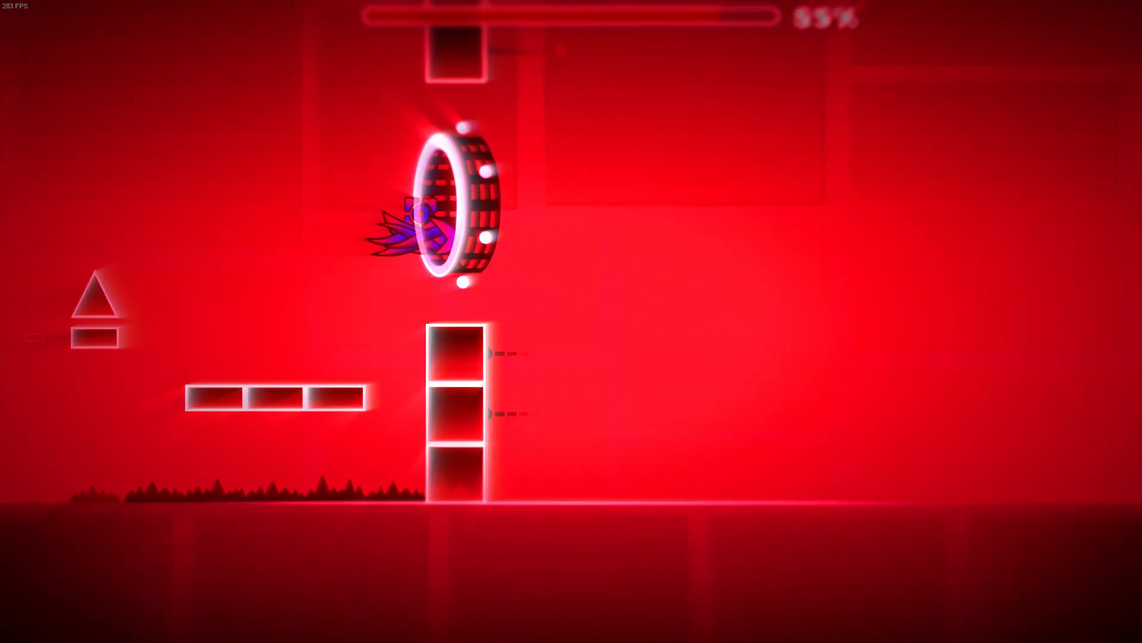
key("space")
key("space")
key("space")
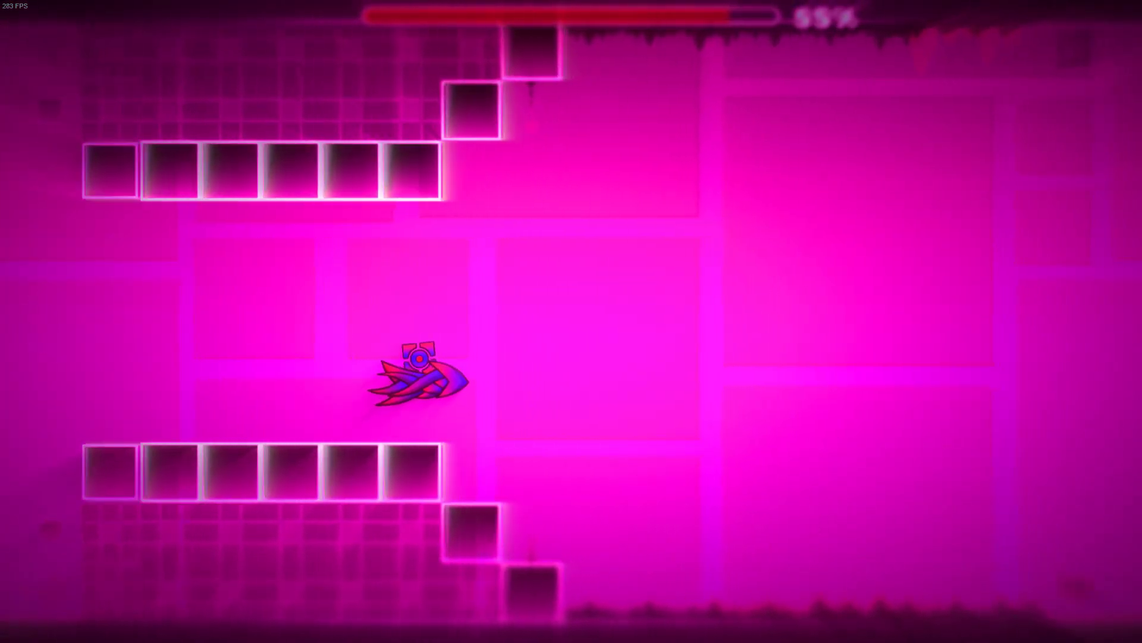
- Fly the ship through the pink block corridor and final spike corridor to the Level Complete screen
key("space")
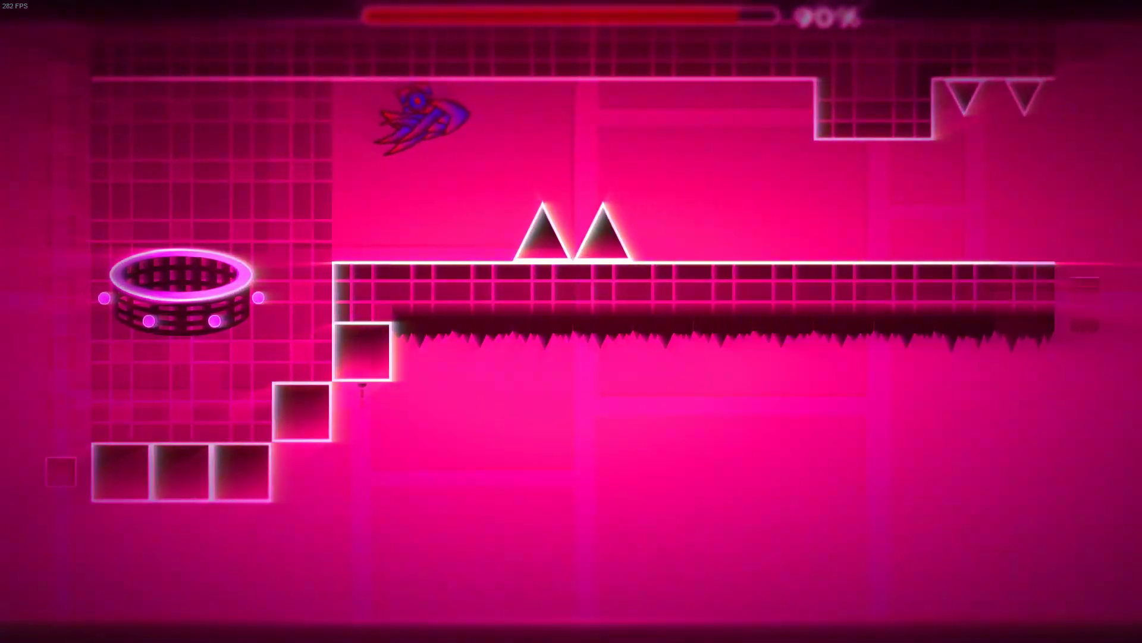
key("space")
key("space")
key("space")
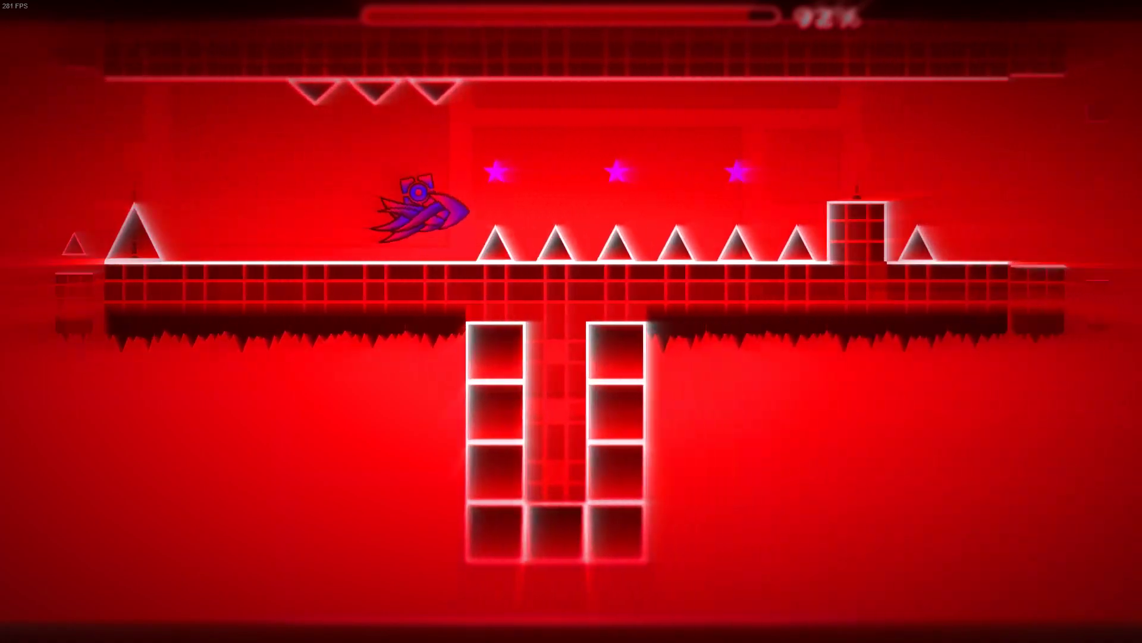
key("space")
key("space")
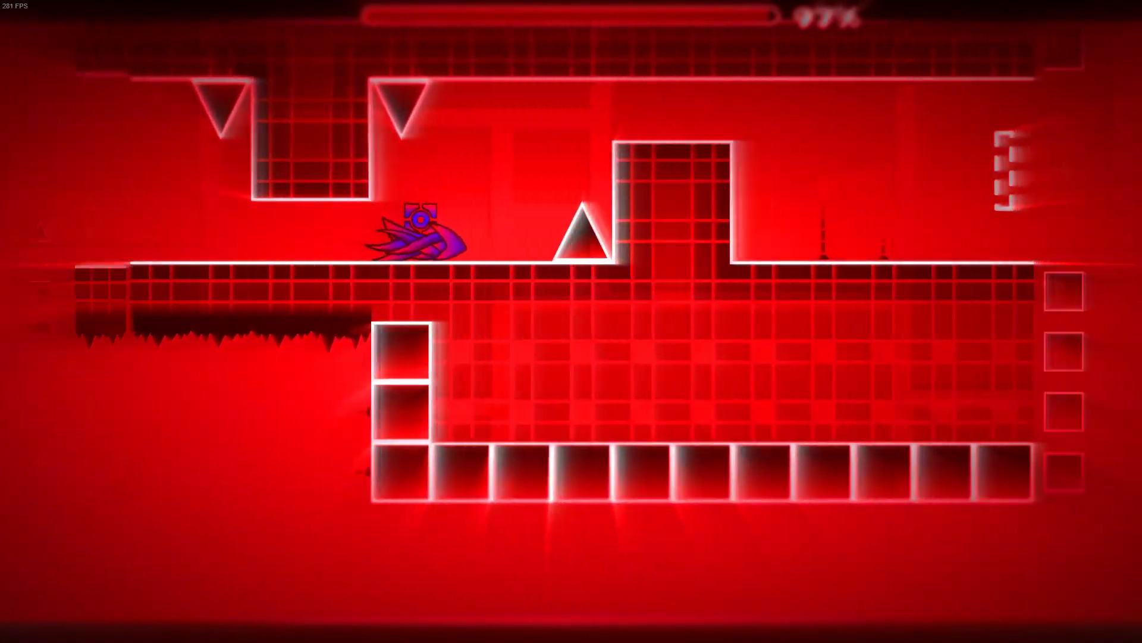
key("space")
key("space")
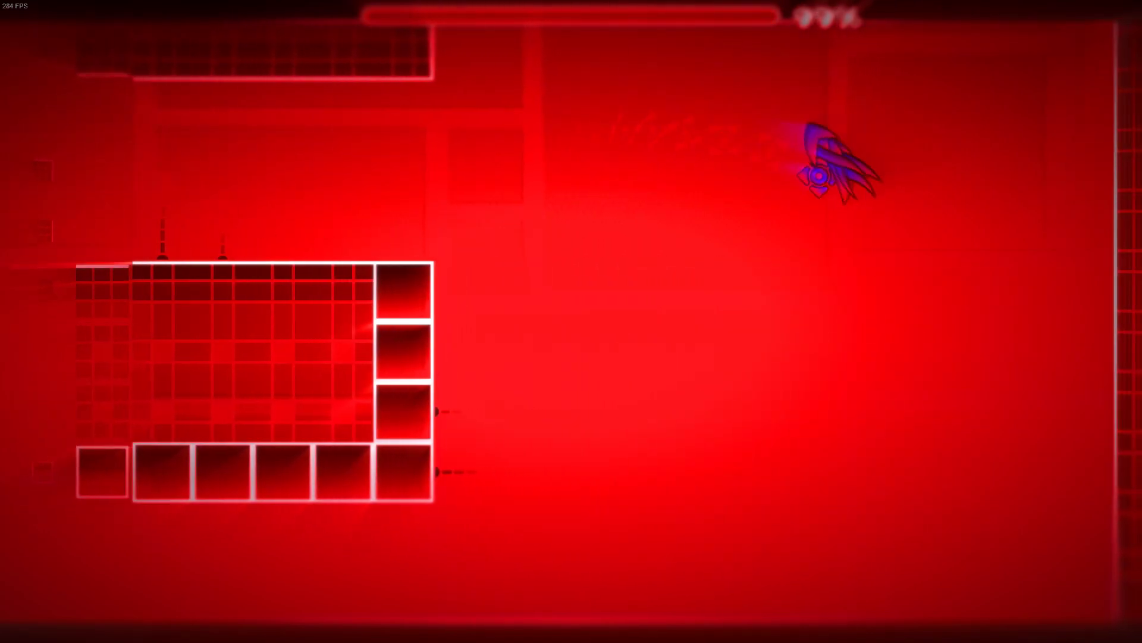